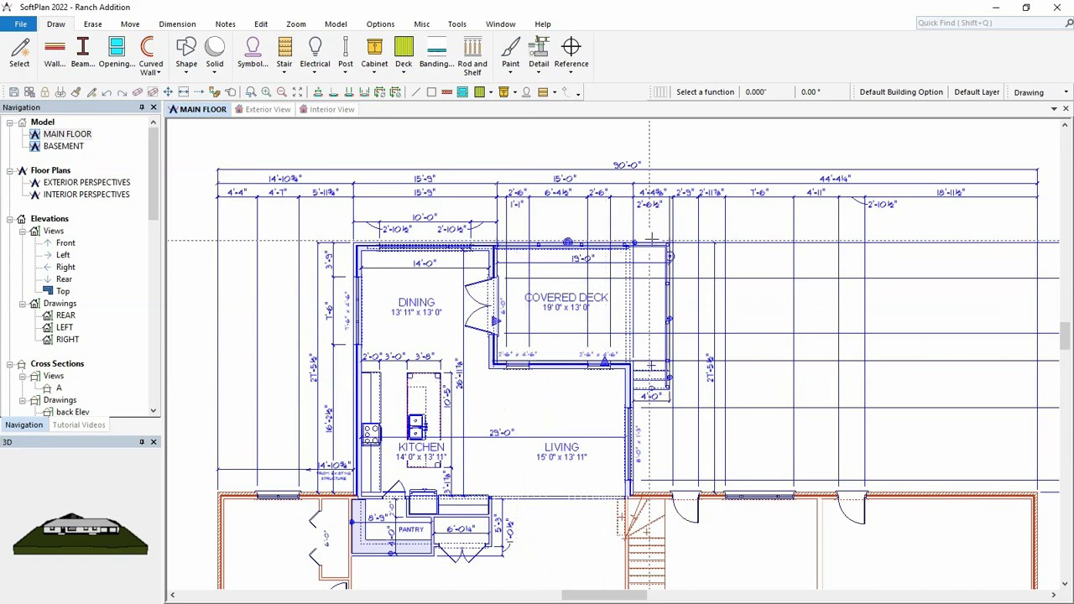
{"action": "left_click", "coordinate": [888, 92]}
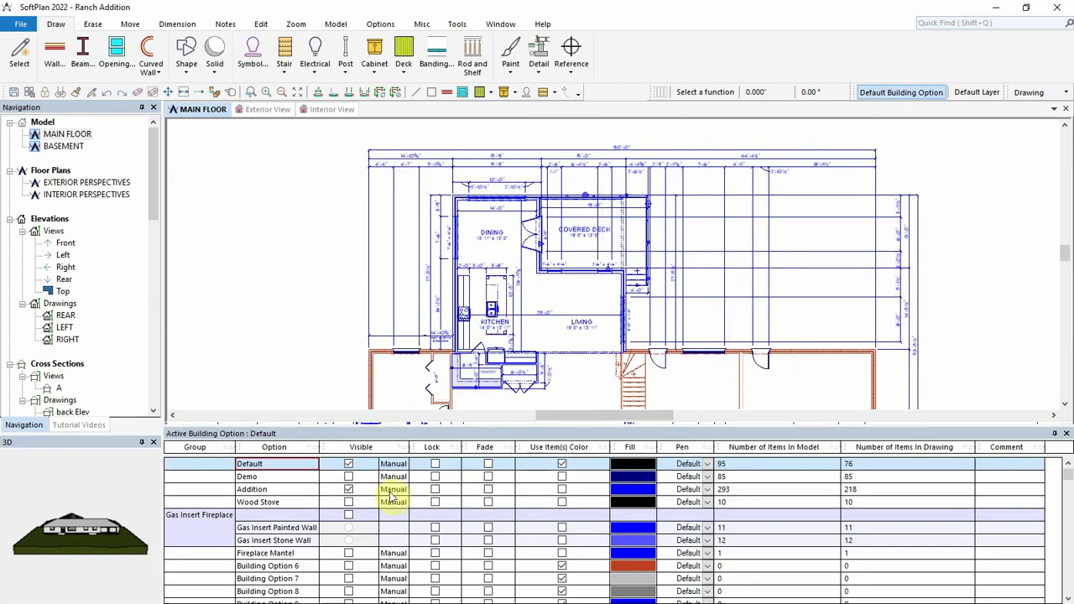
{"action": "left_click", "coordinate": [348, 490]}
{"action": "left_click", "coordinate": [349, 490]}
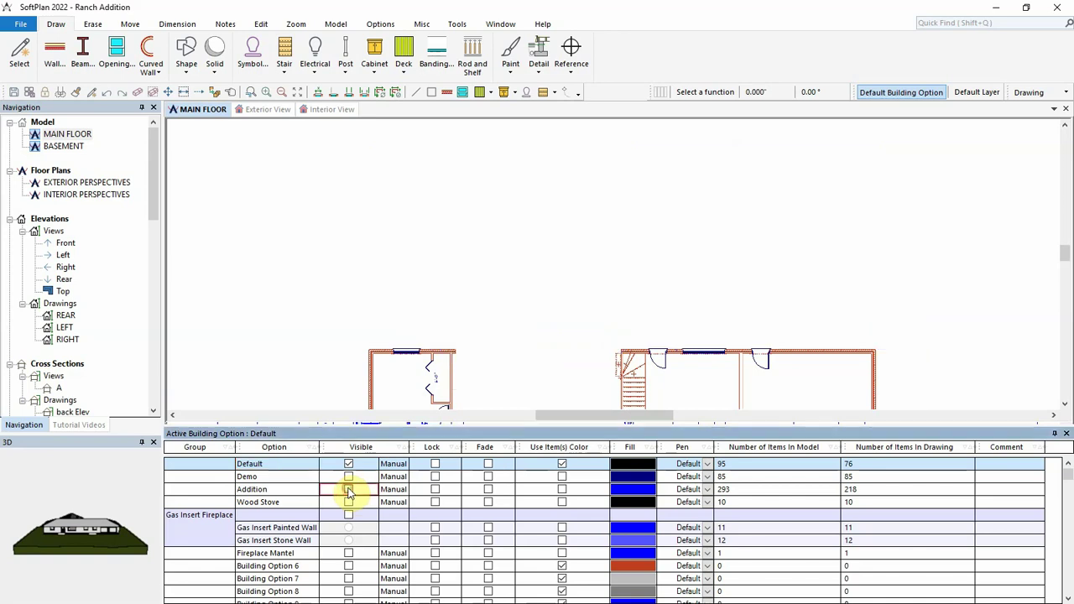
{"action": "left_click", "coordinate": [348, 478]}
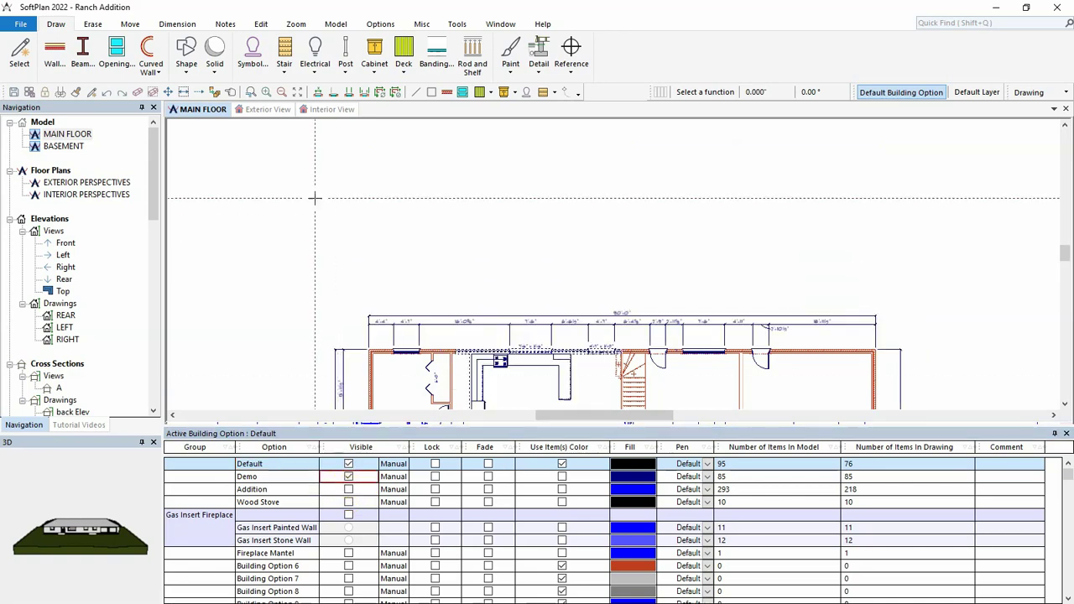
{"action": "left_click", "coordinate": [265, 110]}
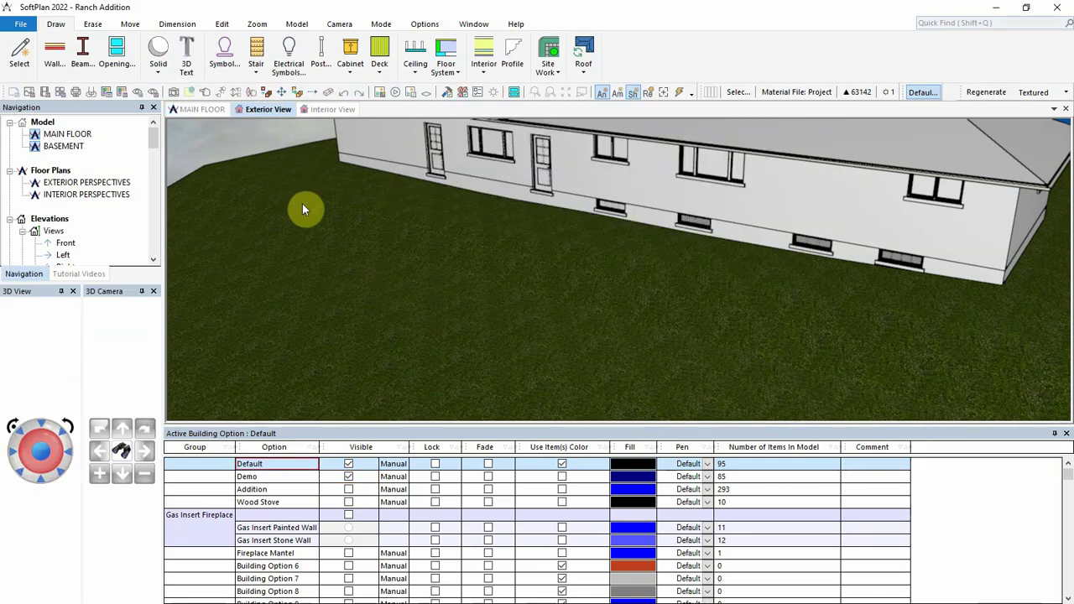
{"action": "left_click", "coordinate": [350, 489]}
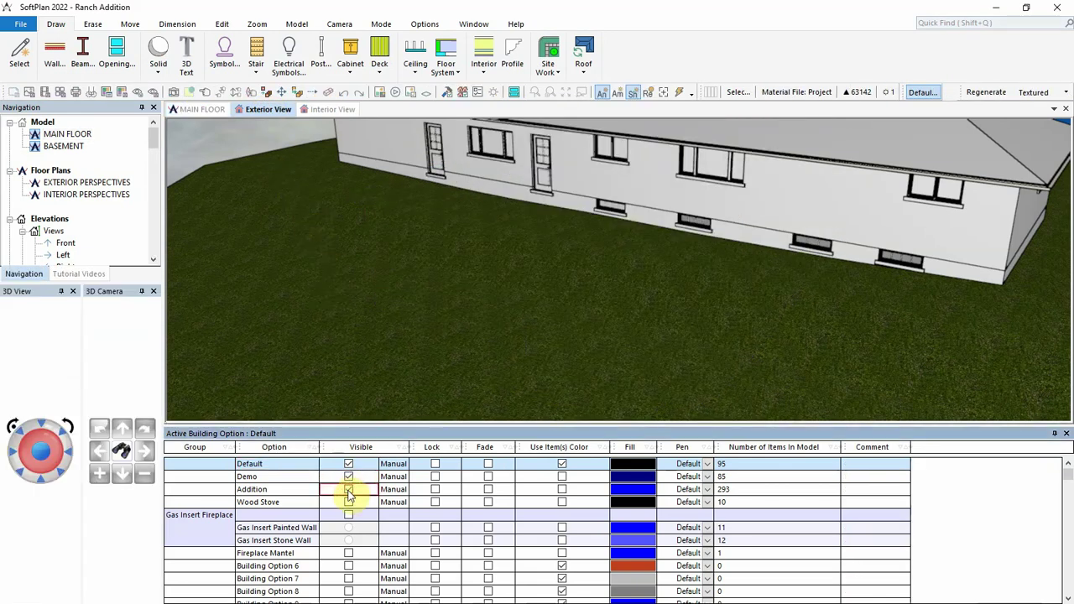
{"action": "left_click", "coordinate": [349, 478]}
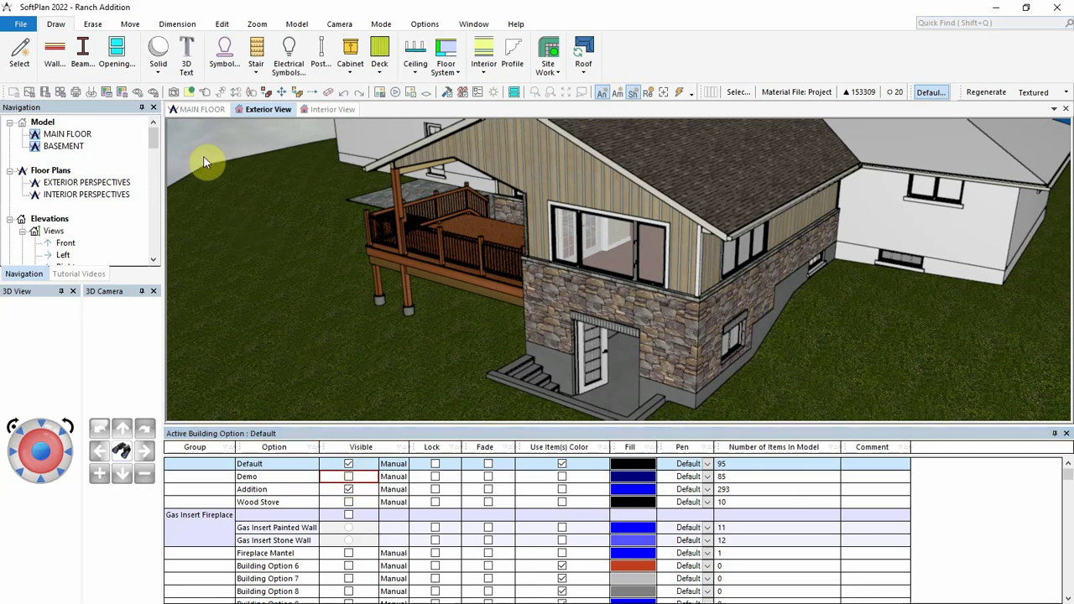
{"action": "left_click", "coordinate": [200, 110]}
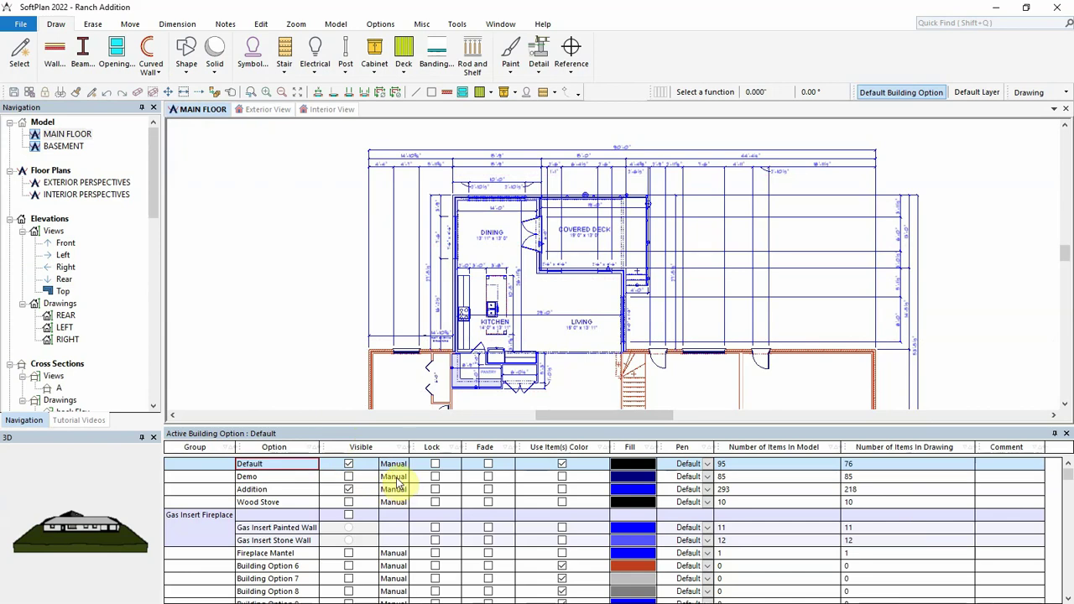
Step: Set Demo to Auto so it turns on only when Addition is NOT on
{"action": "left_click", "coordinate": [394, 477]}
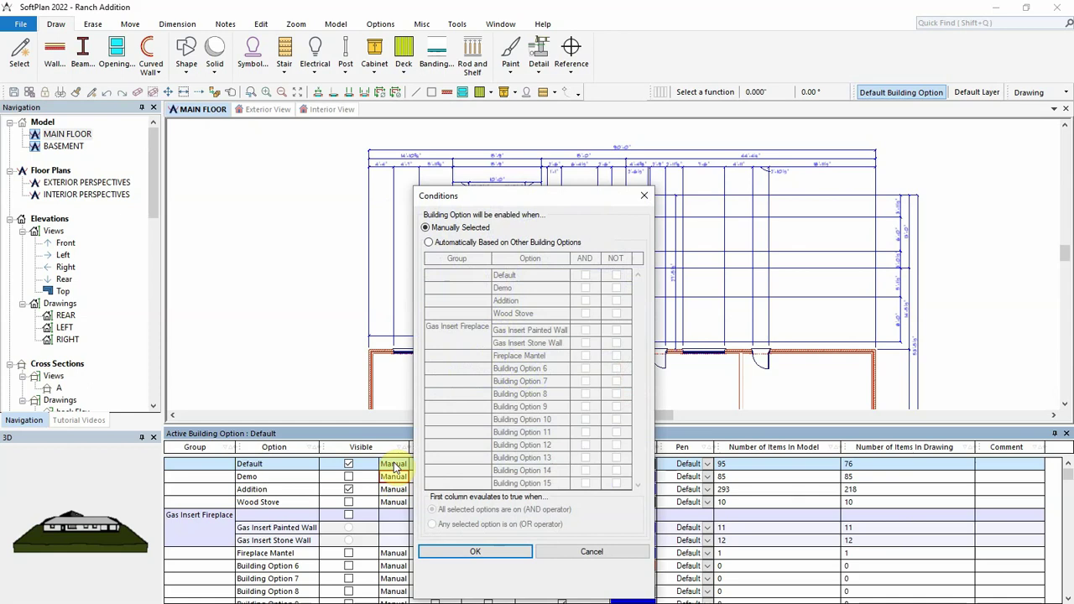
{"action": "left_click", "coordinate": [446, 243]}
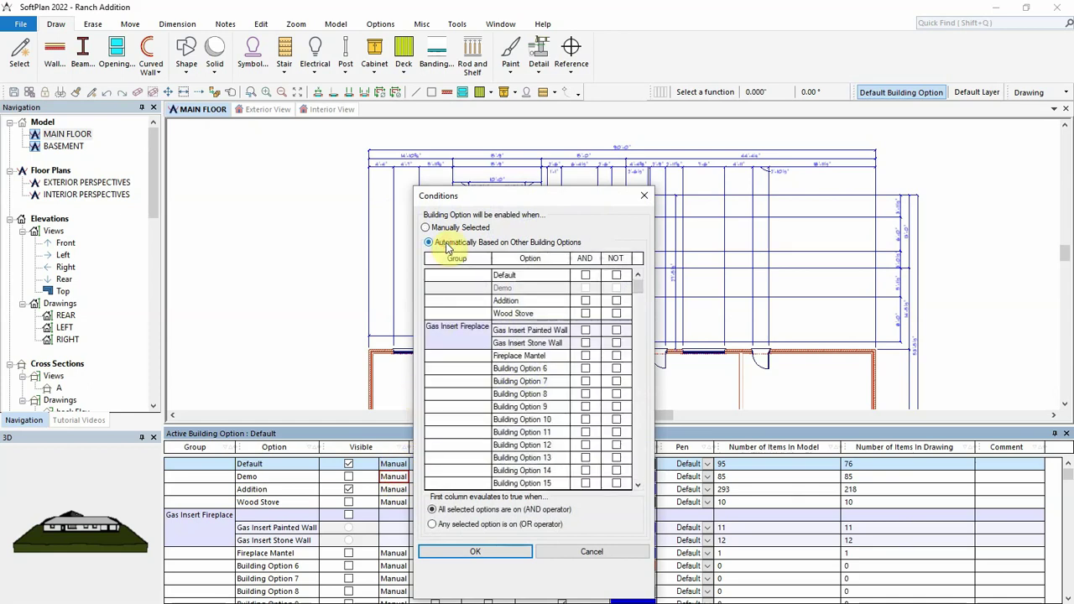
{"action": "left_click", "coordinate": [617, 301]}
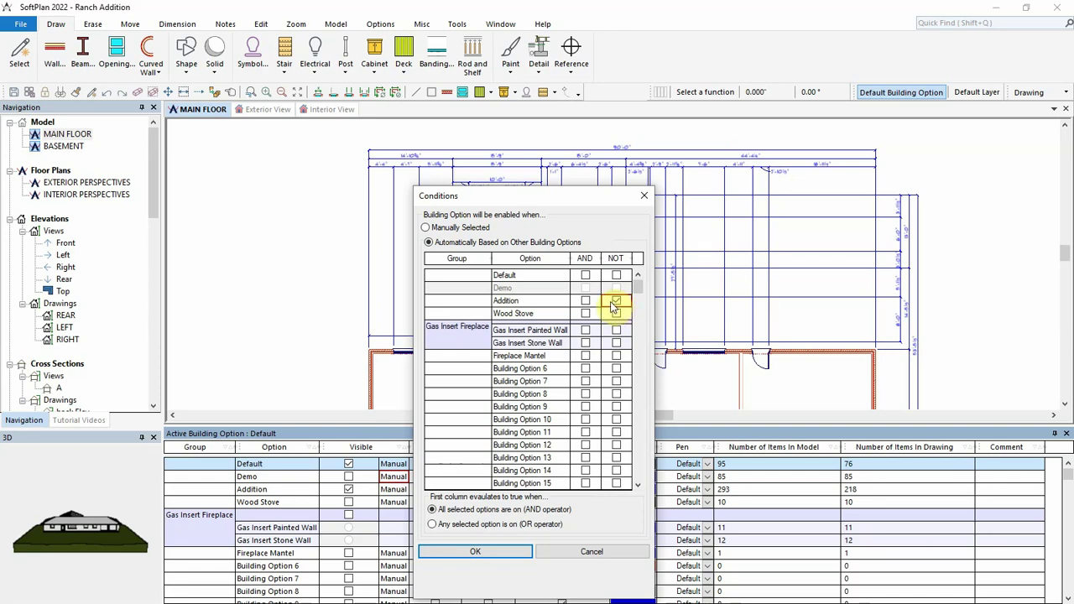
{"action": "left_click", "coordinate": [499, 553]}
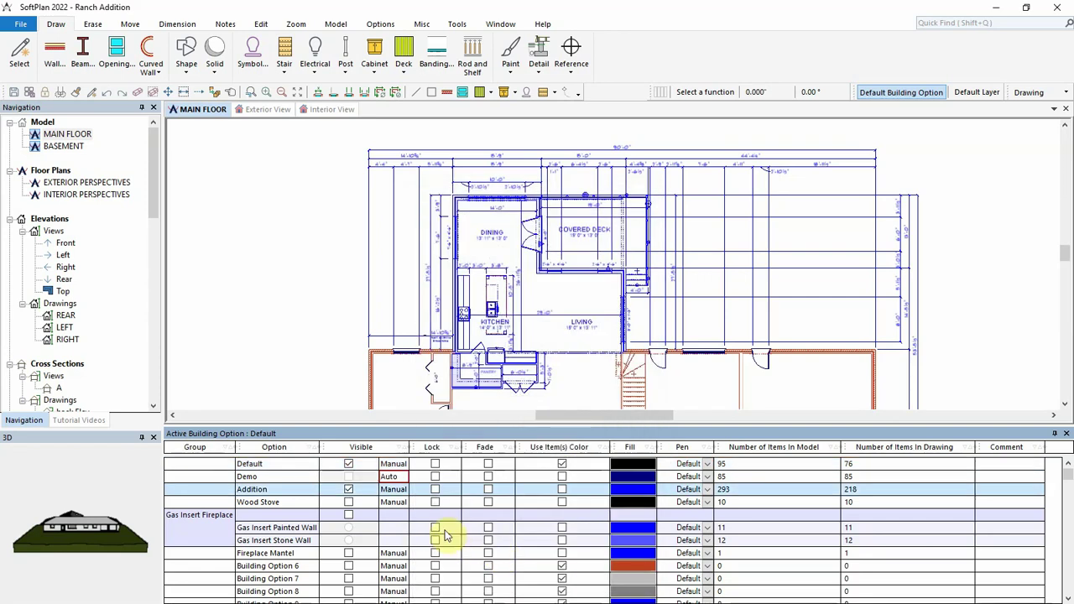
Step: Test by toggling Addition and Wood Stove, then show the Gas Insert Fireplace with Stone Wall
{"action": "left_click", "coordinate": [348, 490]}
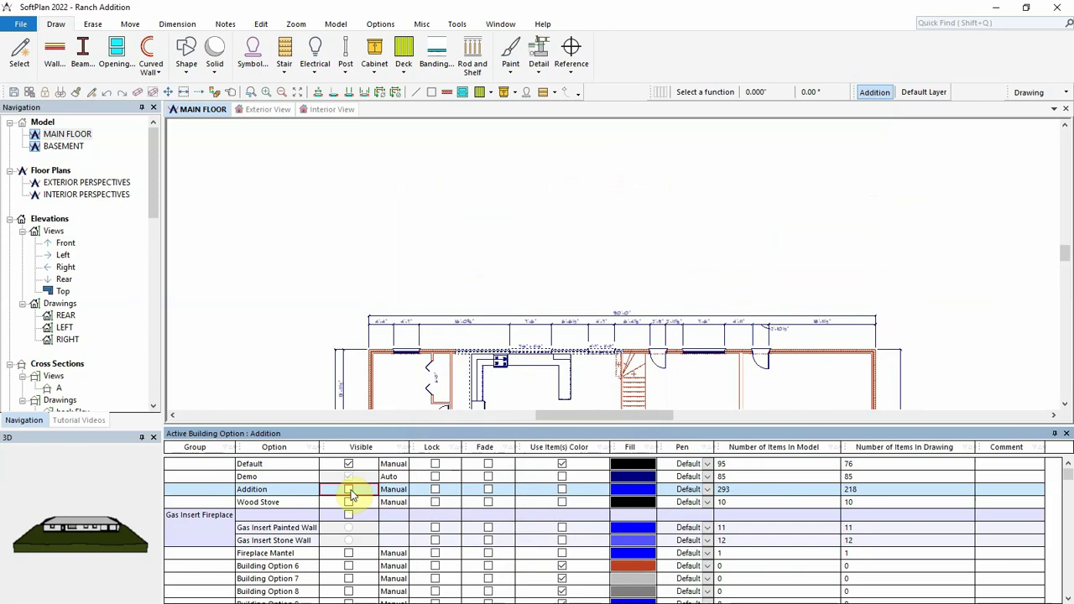
{"action": "left_click", "coordinate": [350, 493]}
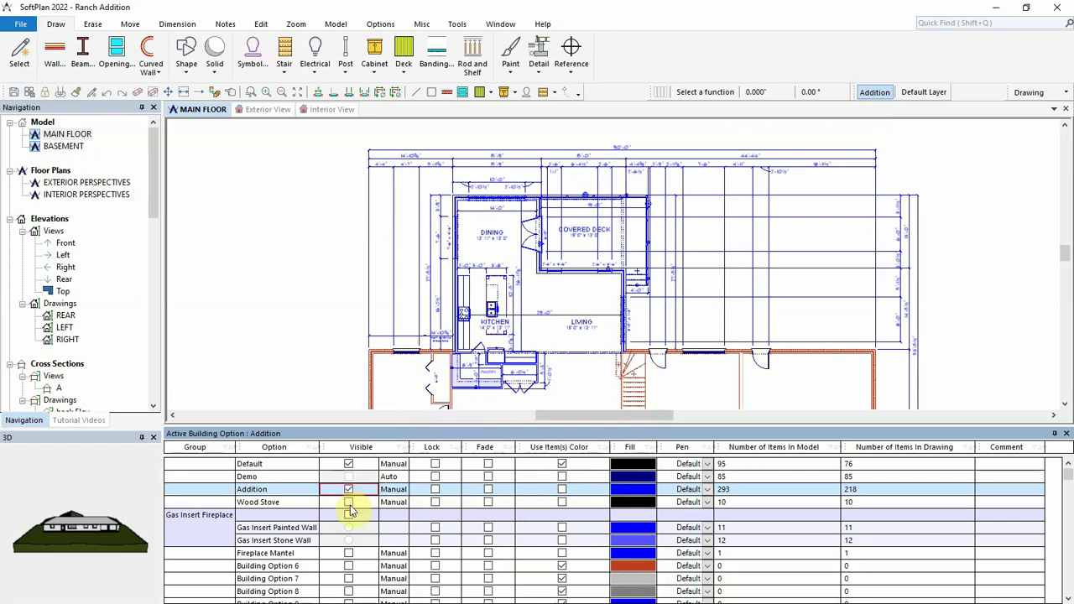
{"action": "left_click", "coordinate": [348, 502]}
{"action": "left_click", "coordinate": [348, 503]}
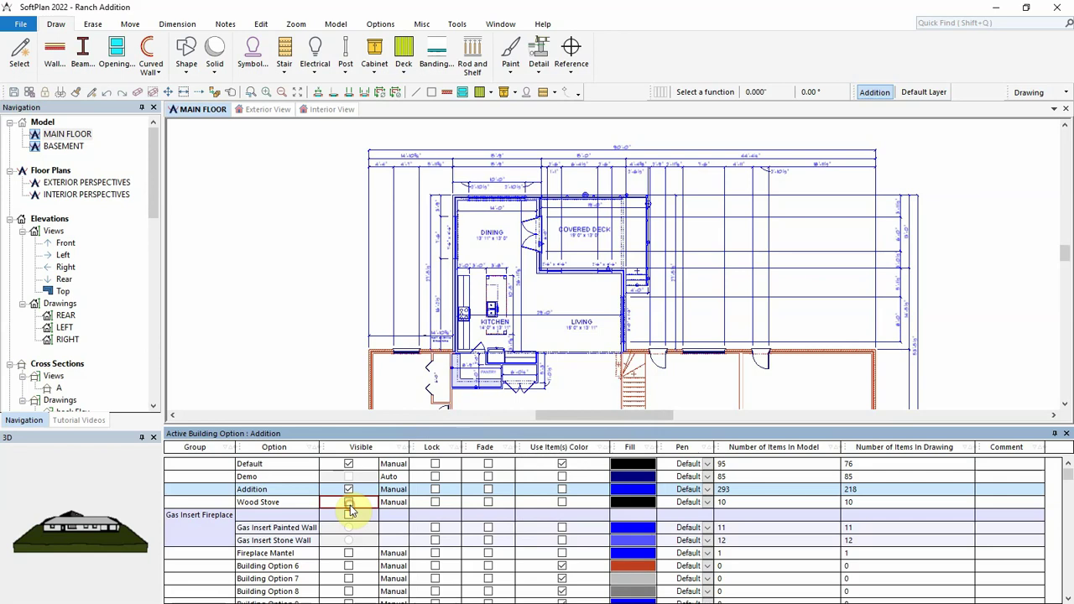
{"action": "left_click", "coordinate": [350, 515]}
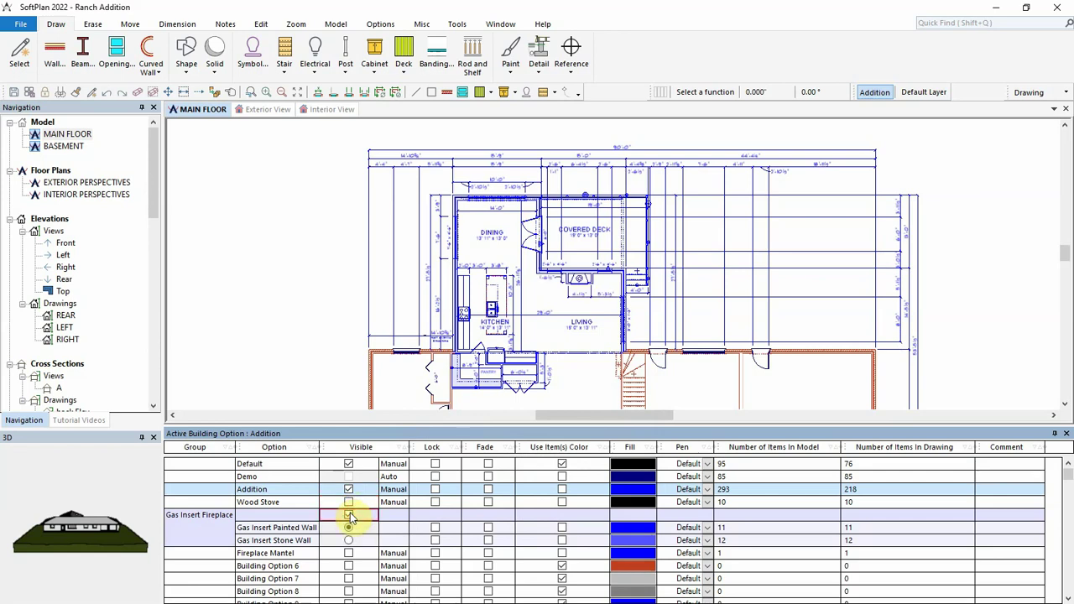
{"action": "left_click", "coordinate": [349, 541]}
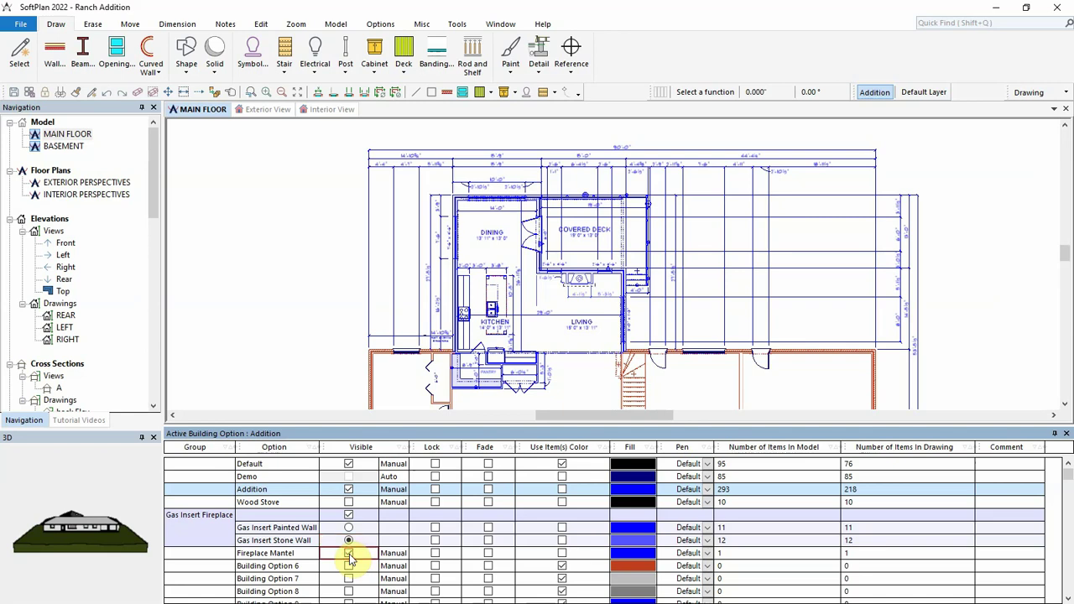
Step: In the Interior View, choose Painted Wall, hide the gas fireplace and mantel, and show Wood Stove
{"action": "left_click", "coordinate": [349, 553]}
{"action": "left_click", "coordinate": [349, 554]}
{"action": "left_click", "coordinate": [327, 110]}
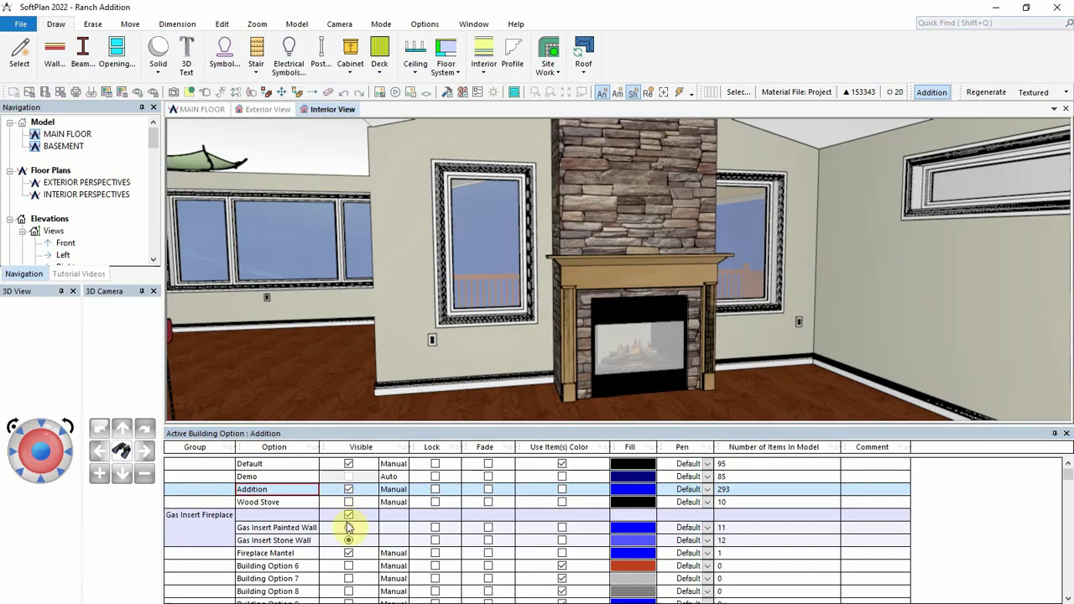
{"action": "left_click", "coordinate": [349, 527]}
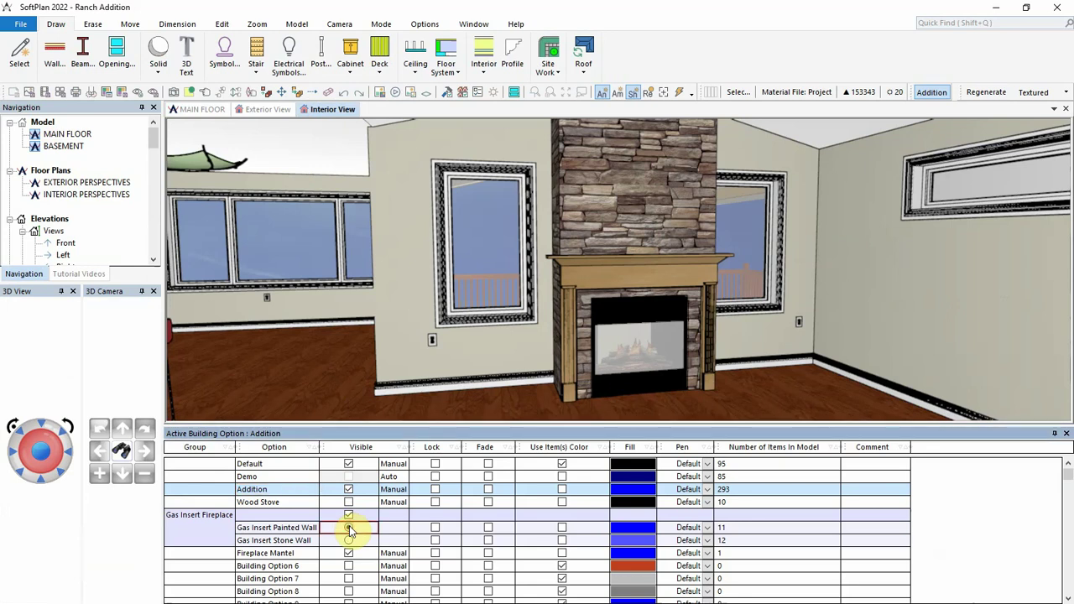
{"action": "left_click", "coordinate": [349, 516]}
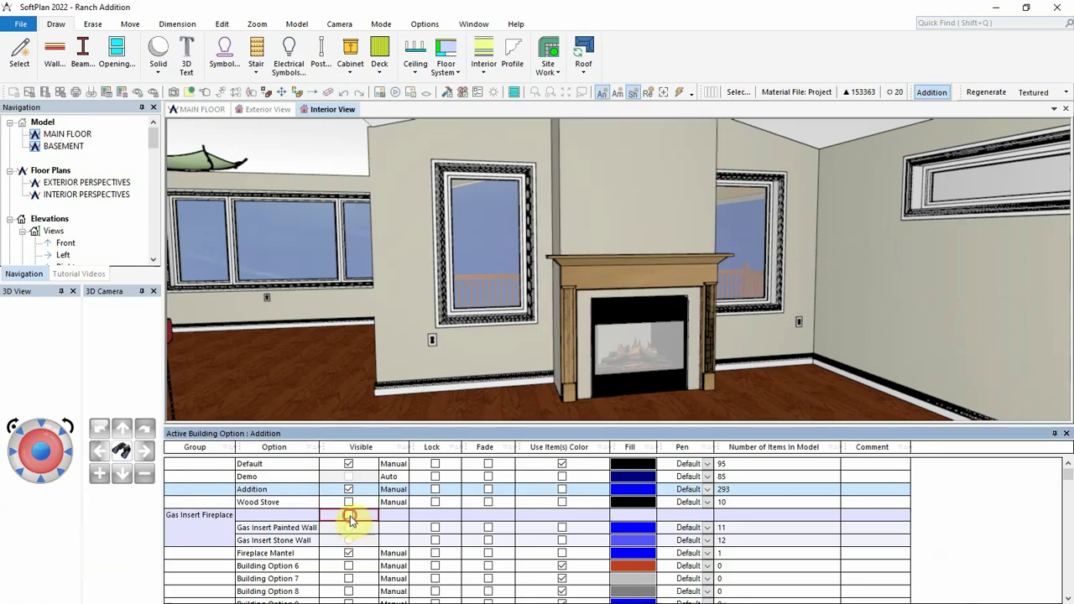
{"action": "left_click", "coordinate": [349, 553]}
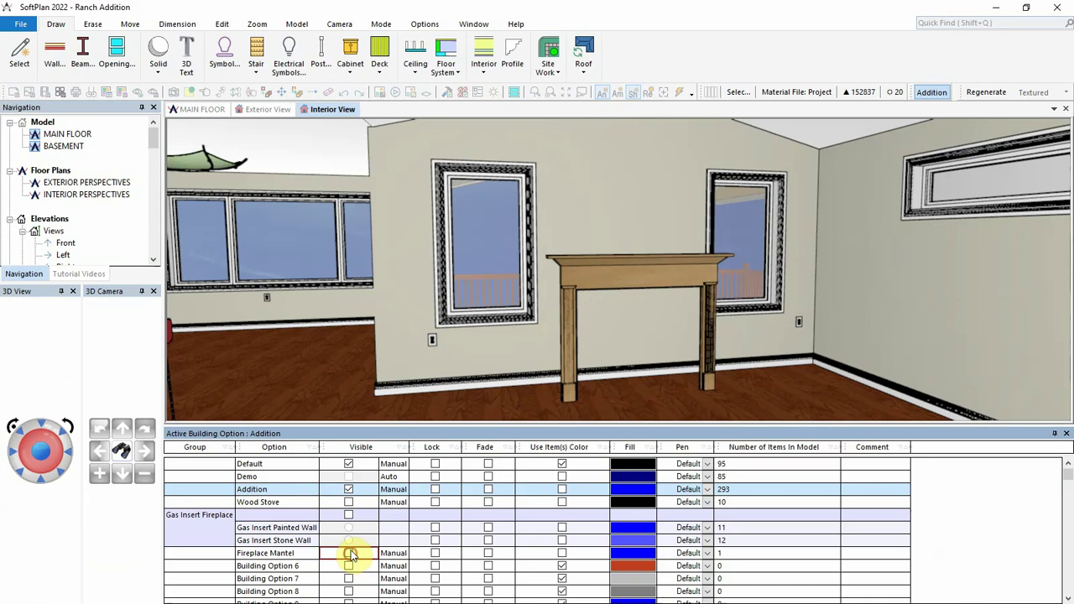
{"action": "left_click", "coordinate": [349, 503]}
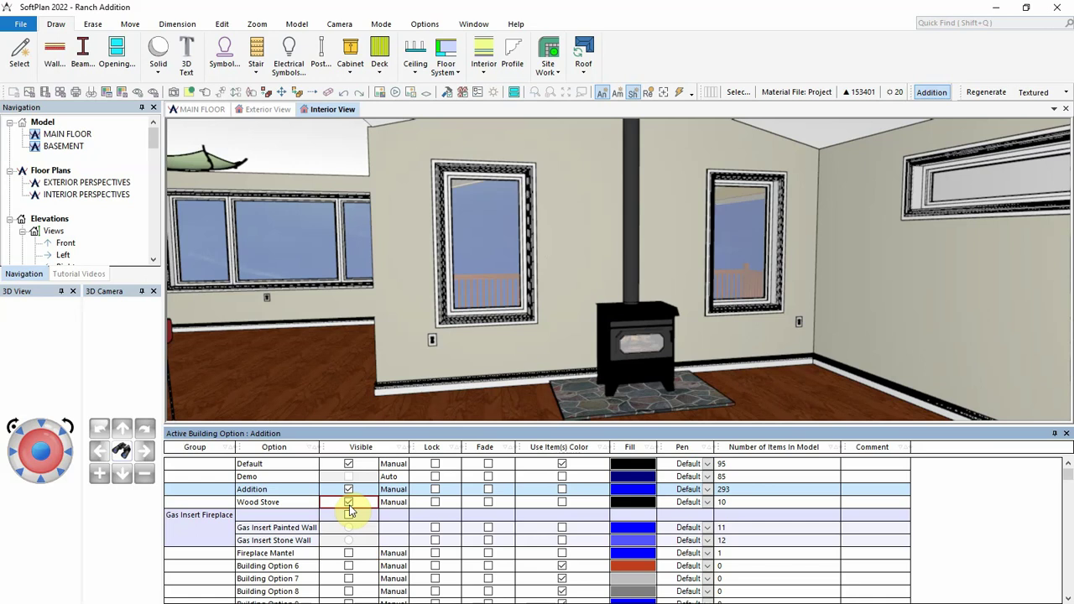
Step: Set Wood Stove to Auto: AND Addition, NOT Gas Insert Painted Wall, NOT Gas Insert Stone Wall
{"action": "double_click", "coordinate": [397, 504]}
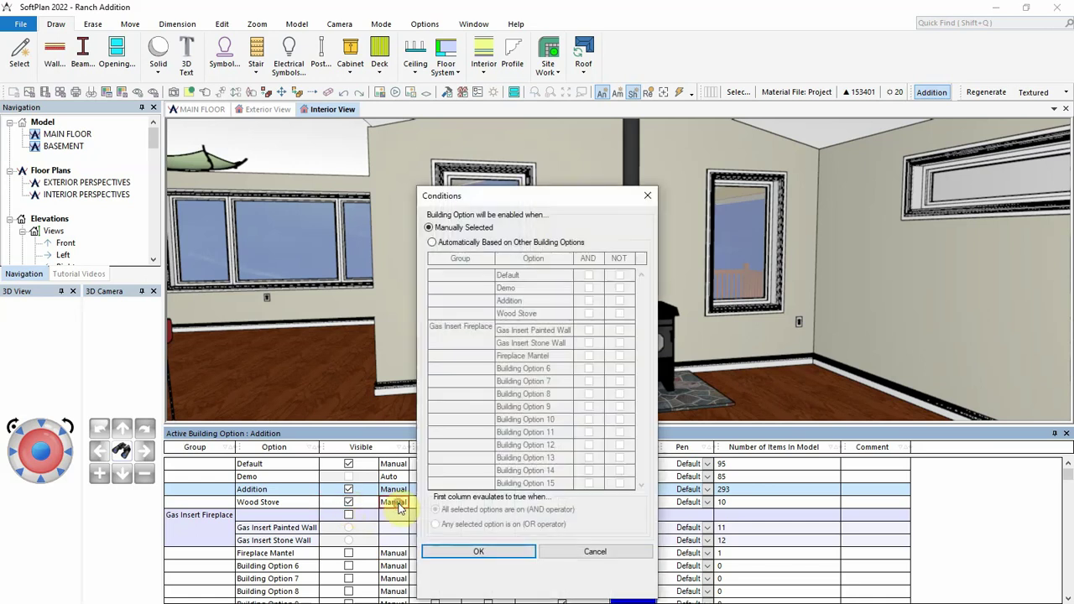
{"action": "left_click", "coordinate": [435, 244]}
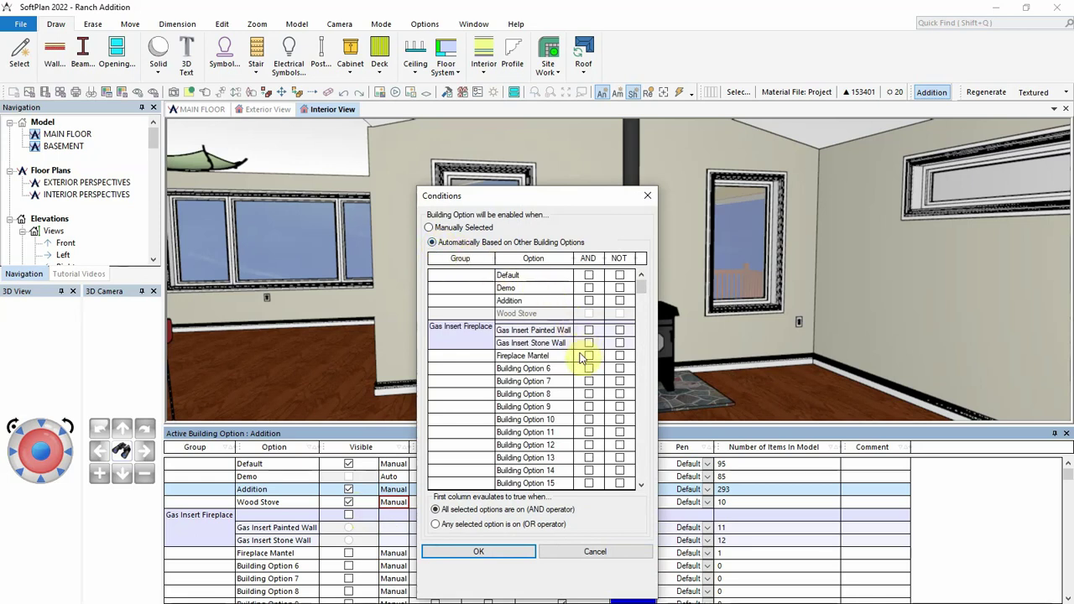
{"action": "left_click", "coordinate": [589, 300]}
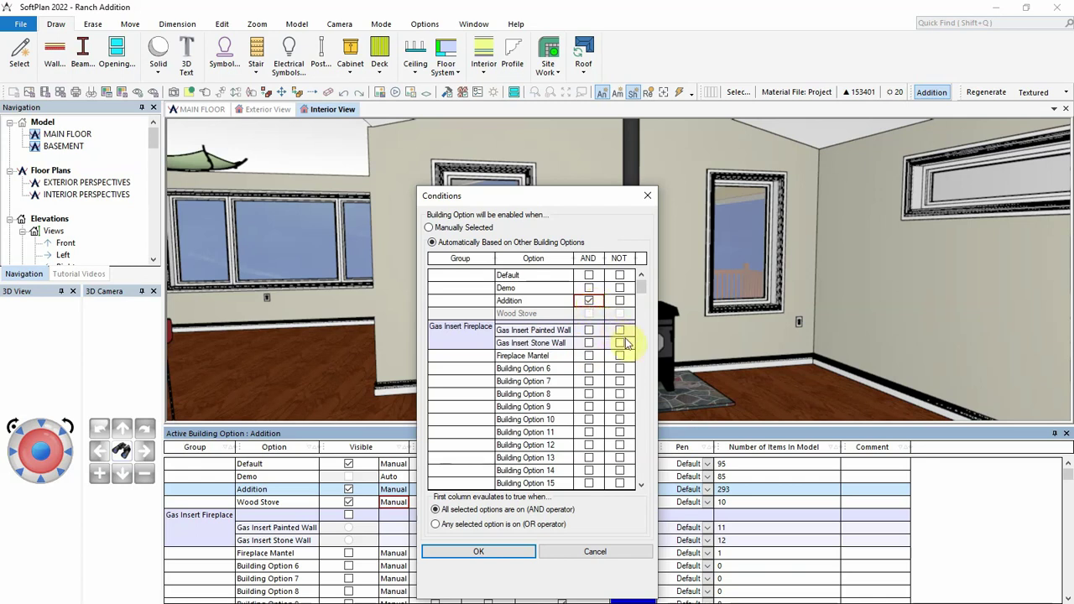
{"action": "left_click", "coordinate": [619, 330]}
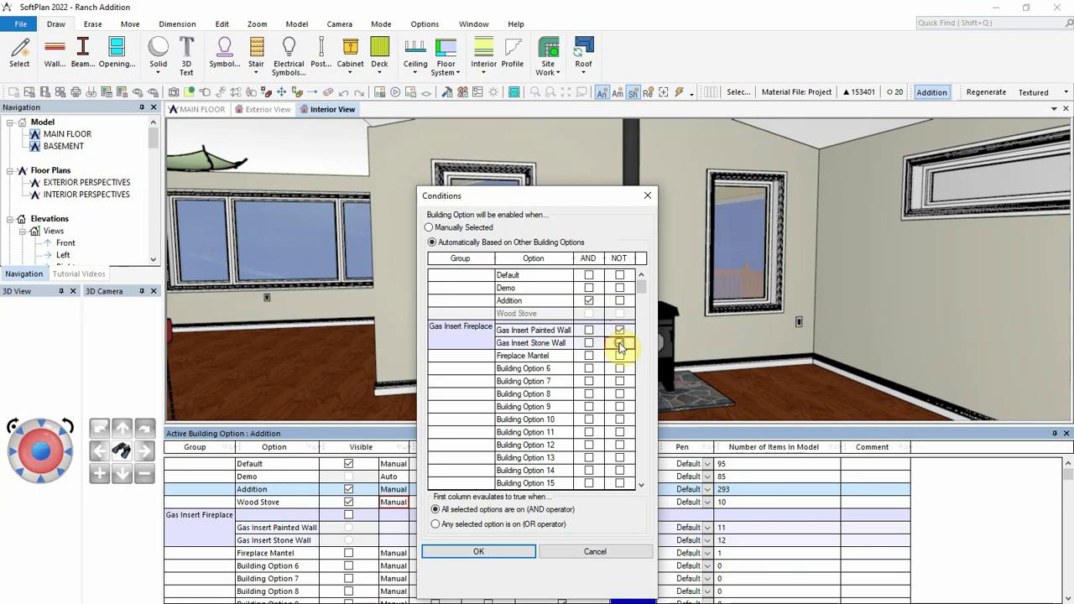
{"action": "left_click", "coordinate": [620, 346]}
{"action": "left_click", "coordinate": [510, 553]}
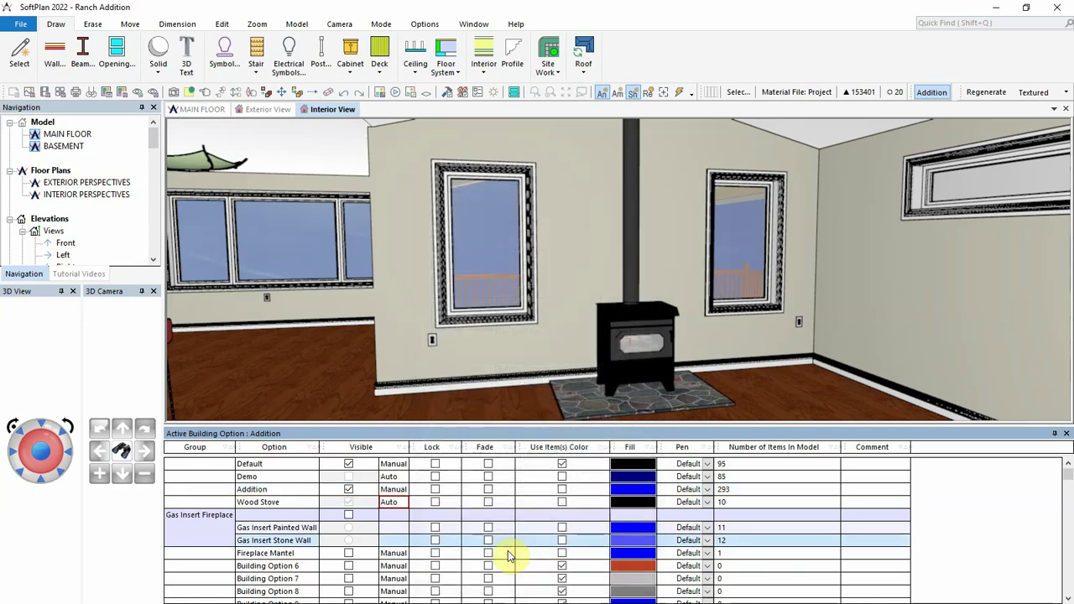
Step: Turn on Gas Insert Fireplace with Stone Wall, toggling the group to confirm Wood Stove hides
{"action": "left_click", "coordinate": [349, 515]}
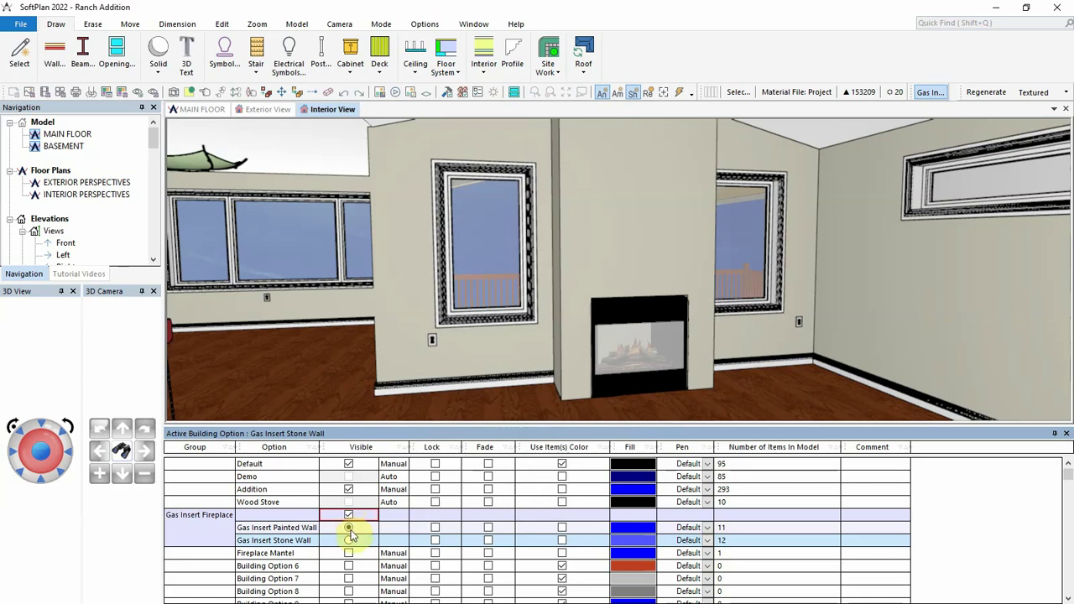
{"action": "left_click", "coordinate": [348, 540]}
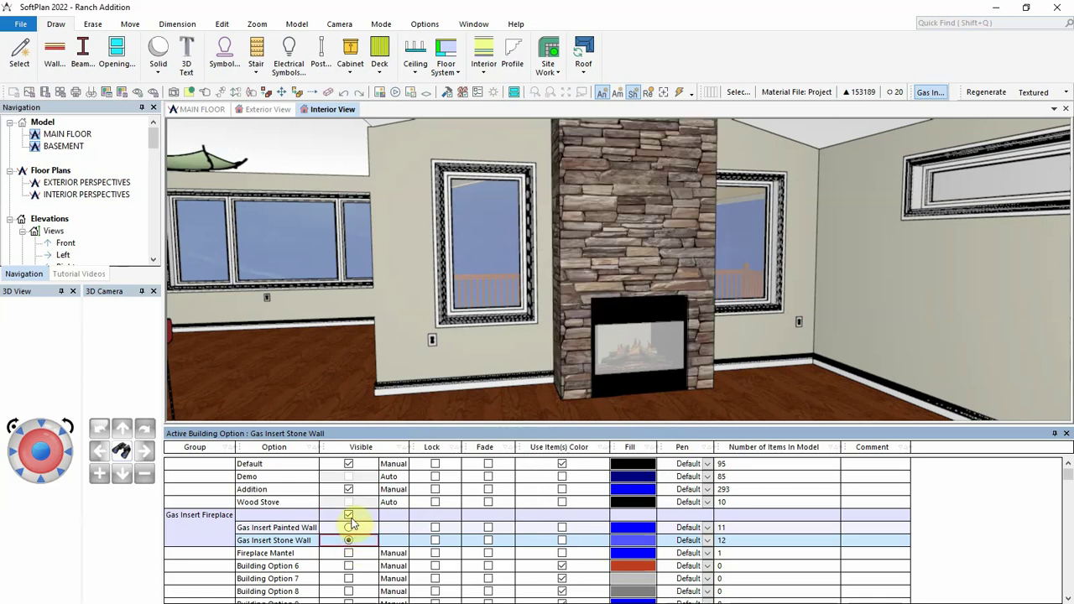
{"action": "left_click", "coordinate": [351, 519]}
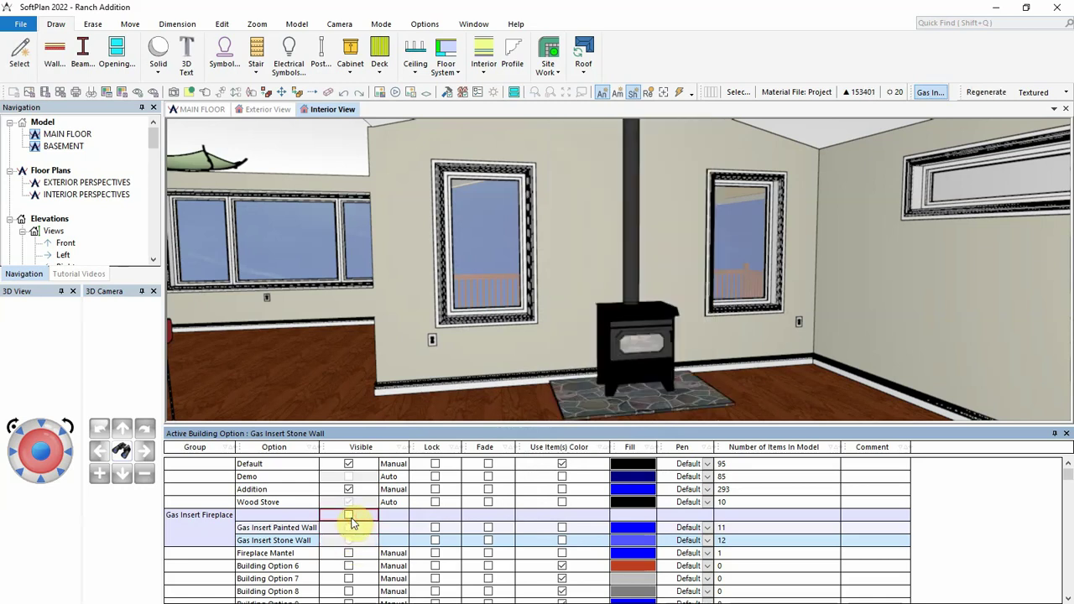
{"action": "left_click", "coordinate": [351, 517]}
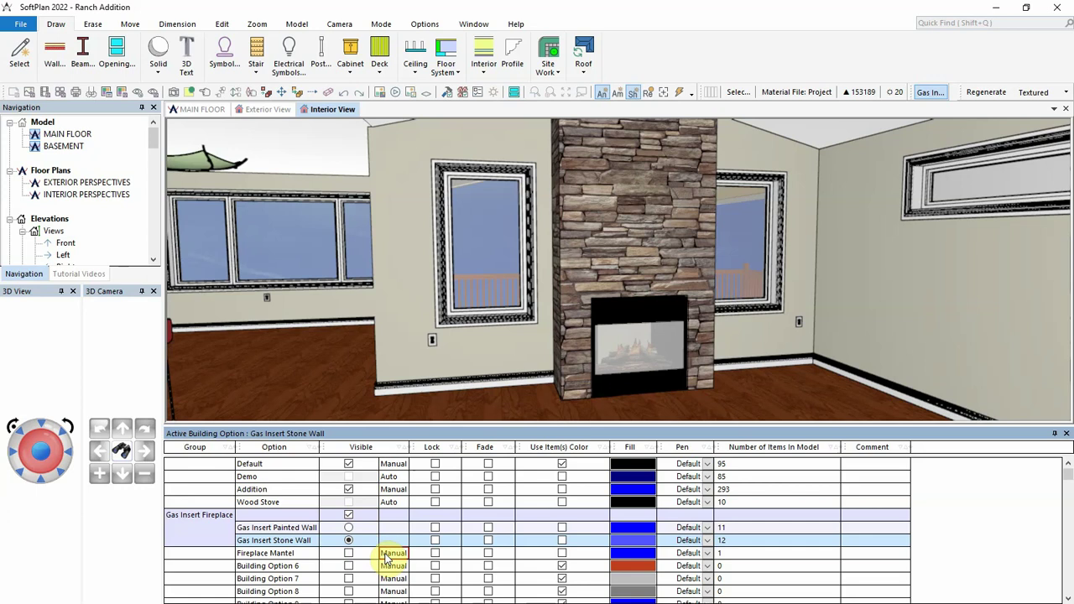
Step: Set Fireplace Mantel to Auto with OR: either gas insert wall, or NOT Wood Stove
{"action": "left_click", "coordinate": [385, 558]}
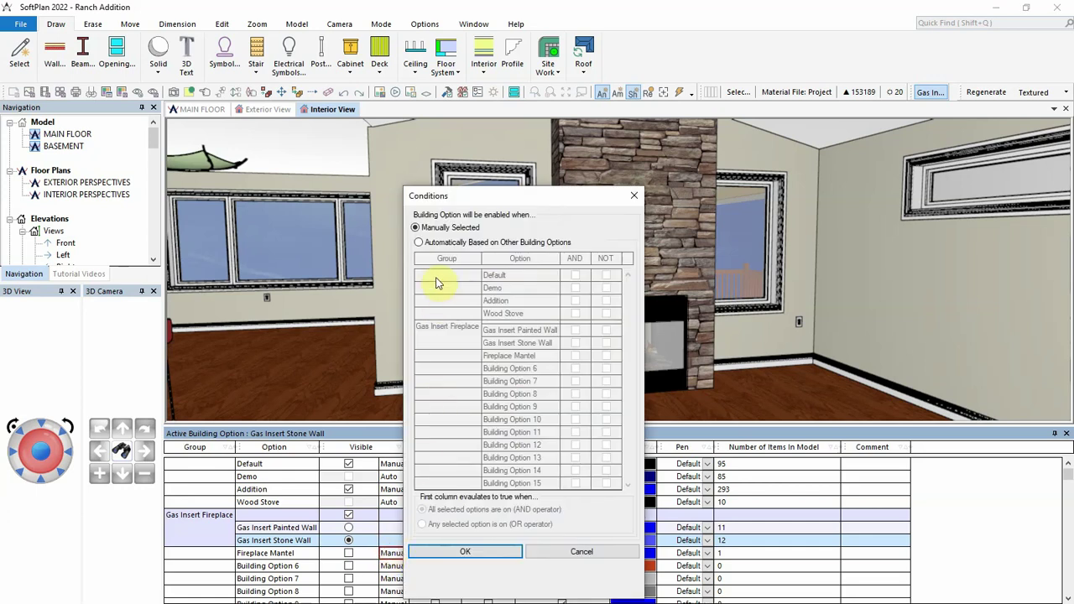
{"action": "left_click", "coordinate": [418, 243]}
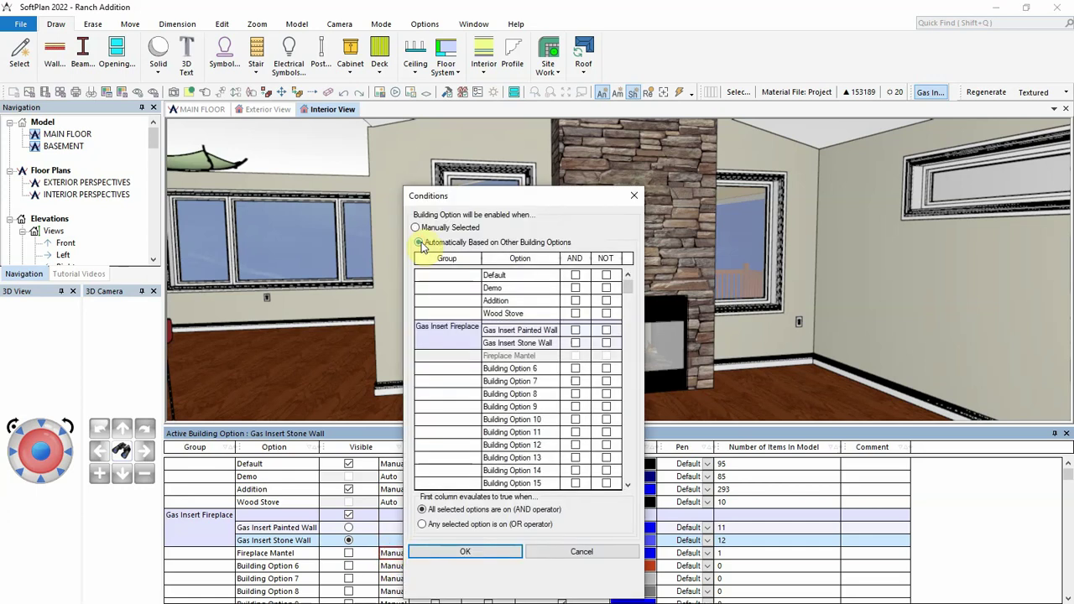
{"action": "left_click", "coordinate": [420, 242]}
{"action": "left_click", "coordinate": [428, 509]}
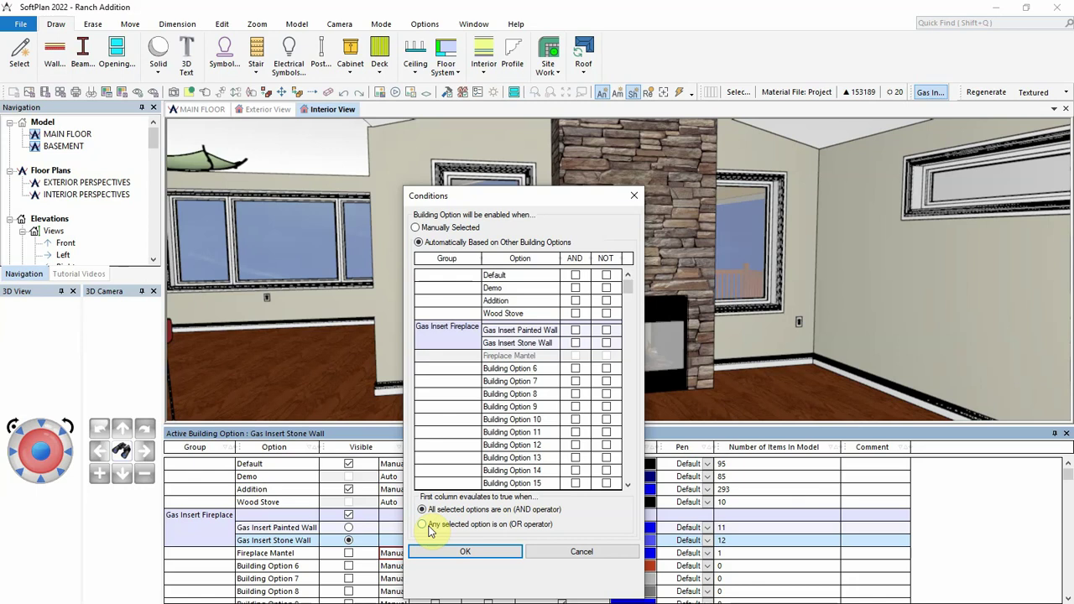
{"action": "left_click", "coordinate": [429, 526]}
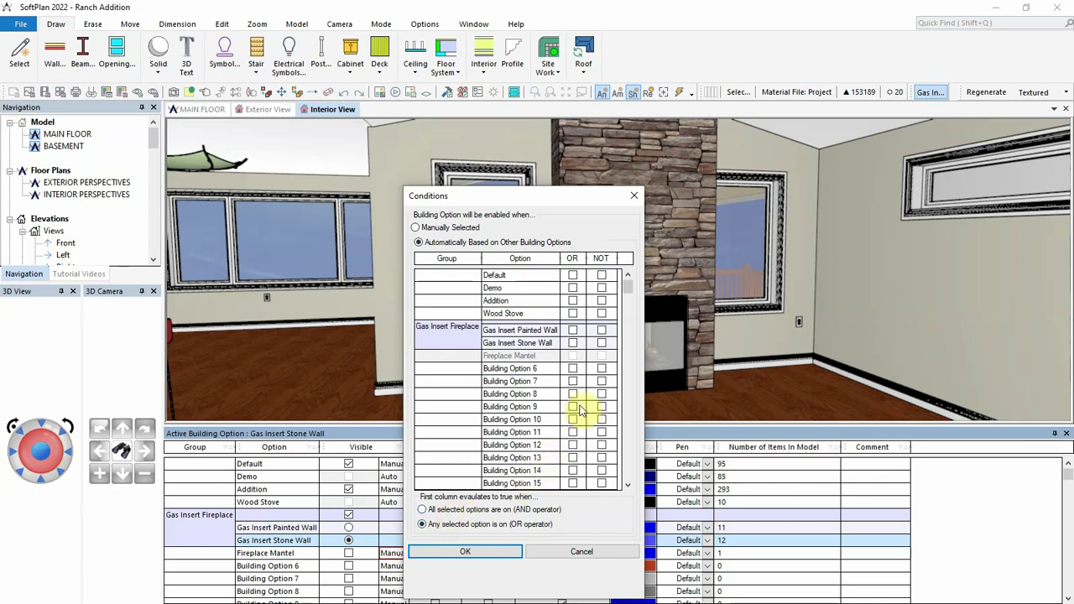
{"action": "left_click", "coordinate": [601, 330]}
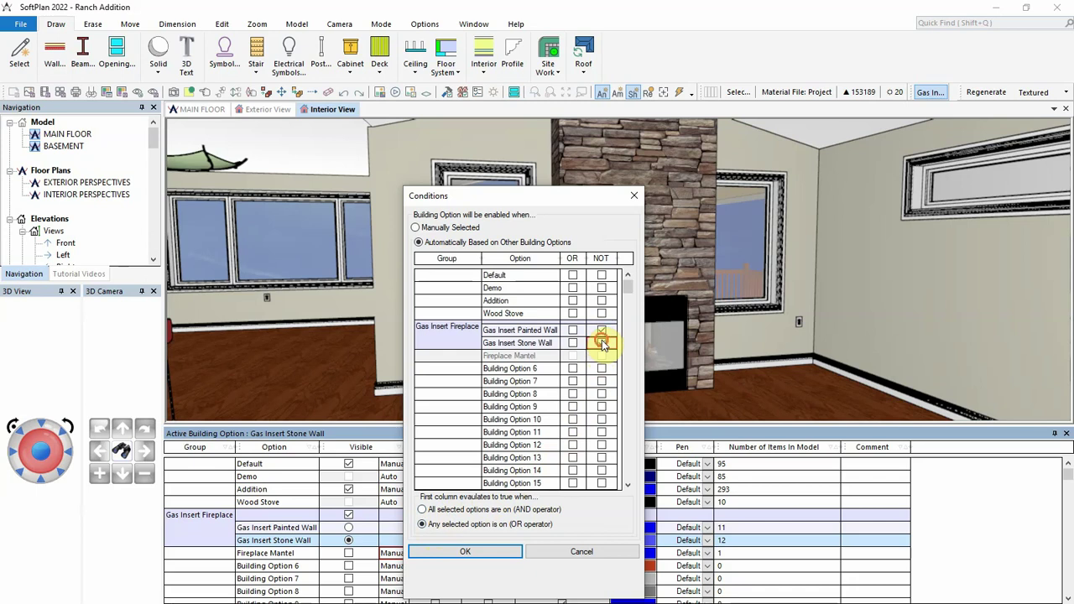
{"action": "left_click", "coordinate": [601, 329]}
{"action": "left_click", "coordinate": [572, 331]}
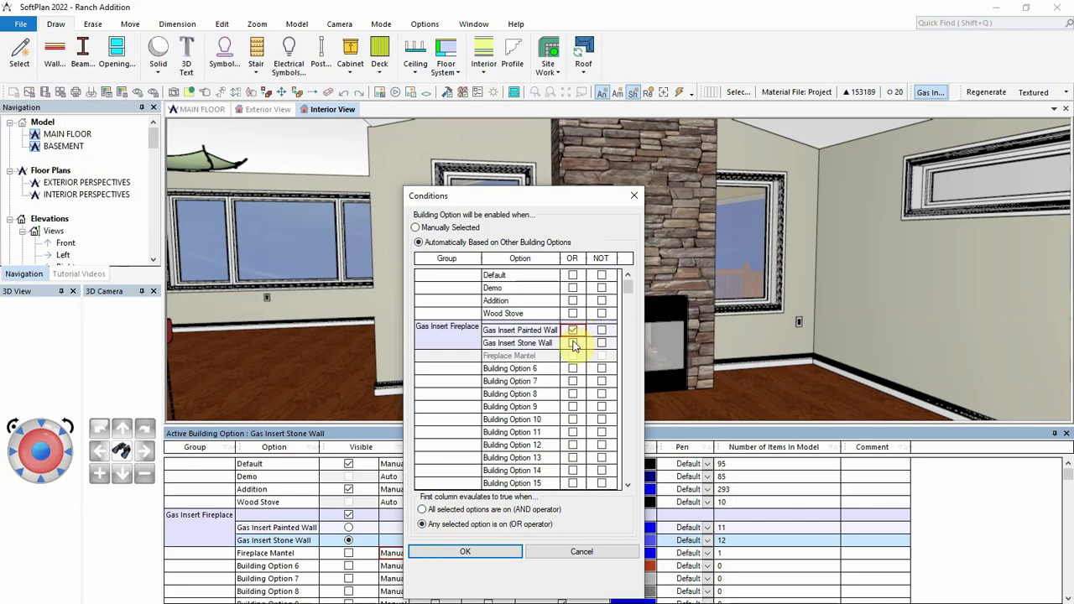
{"action": "left_click", "coordinate": [574, 342]}
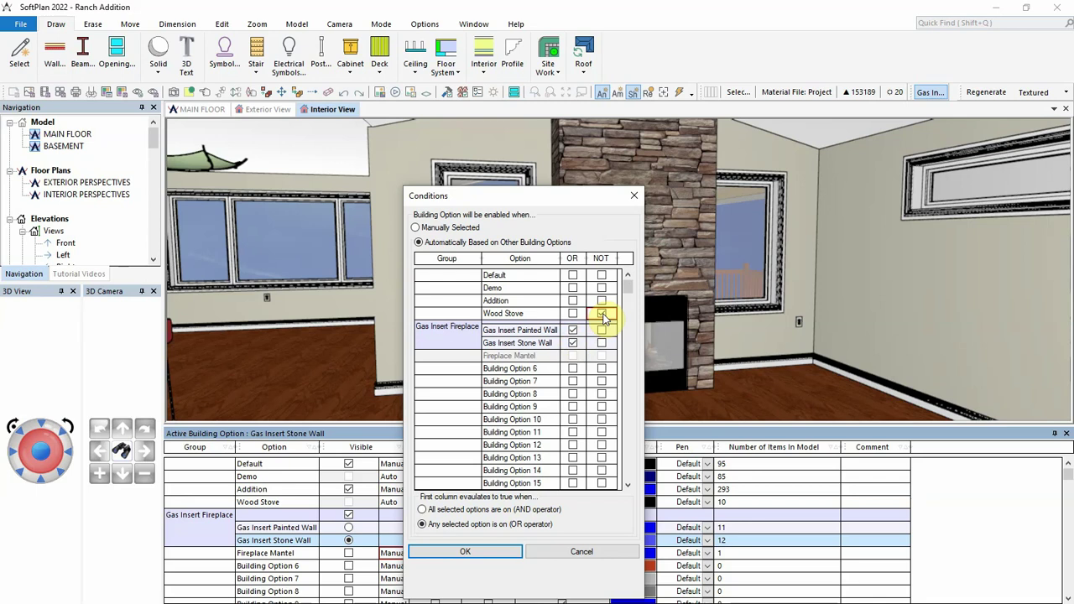
{"action": "left_click", "coordinate": [602, 314]}
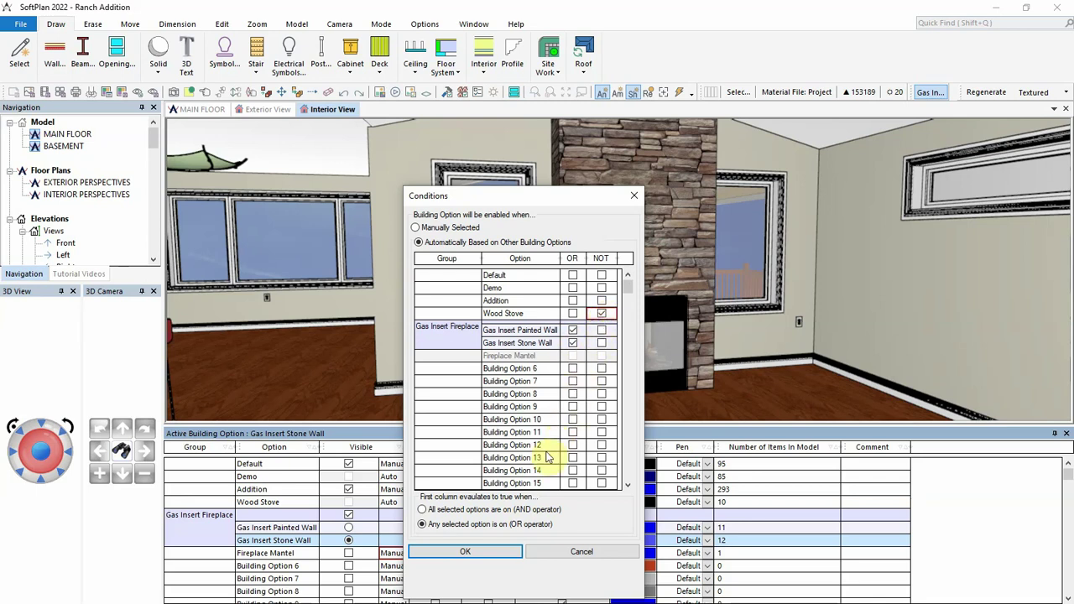
{"action": "left_click", "coordinate": [470, 550]}
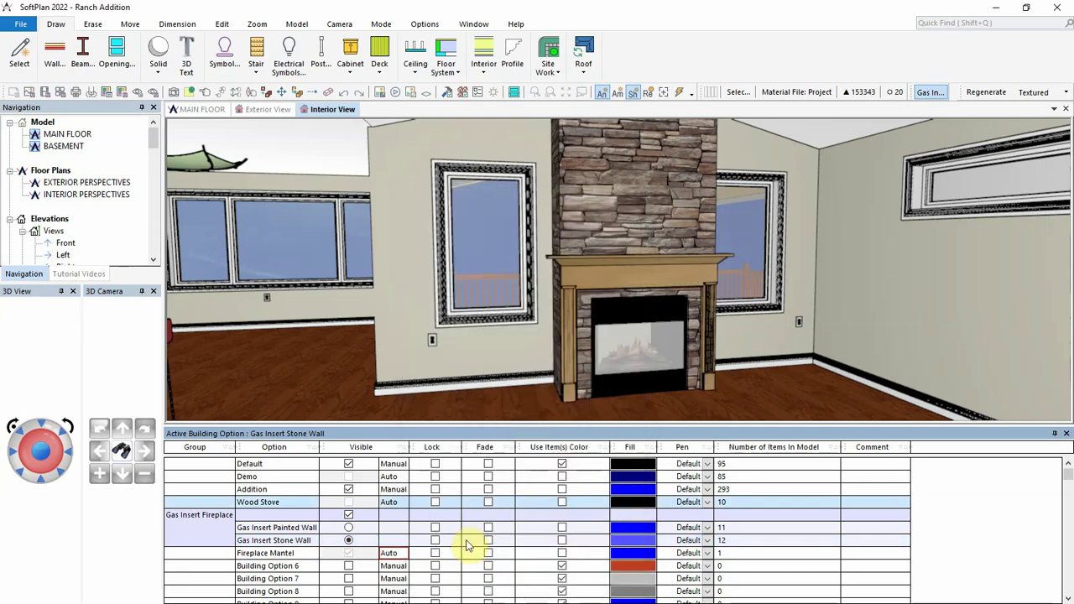
Step: Toggle the Gas Insert Fireplace off and on, then switch it to Painted Wall with mantel
{"action": "left_click", "coordinate": [349, 514]}
{"action": "left_click", "coordinate": [350, 515]}
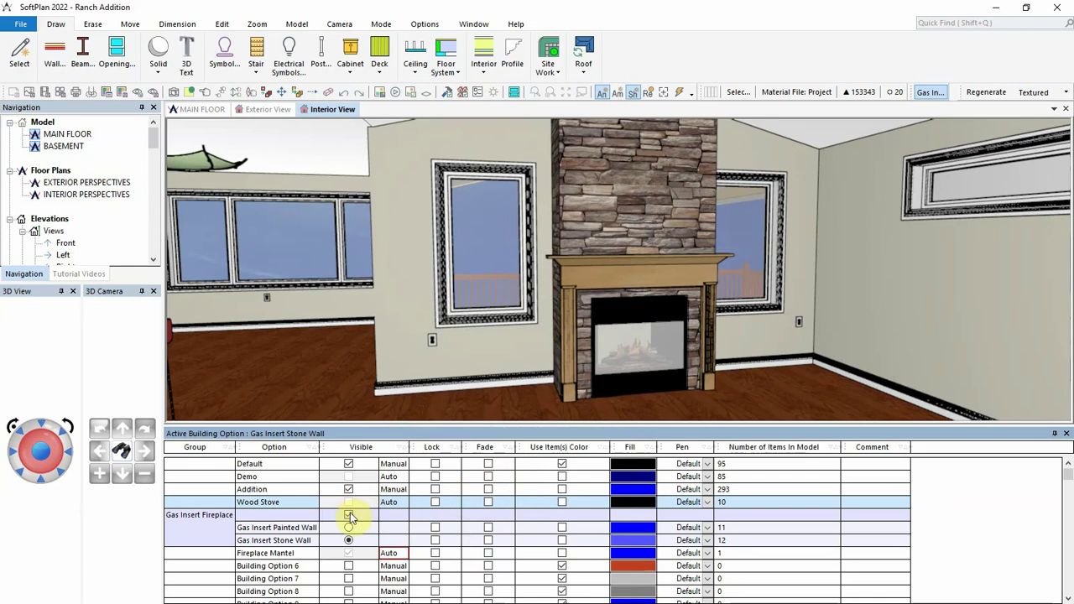
{"action": "left_click", "coordinate": [350, 515]}
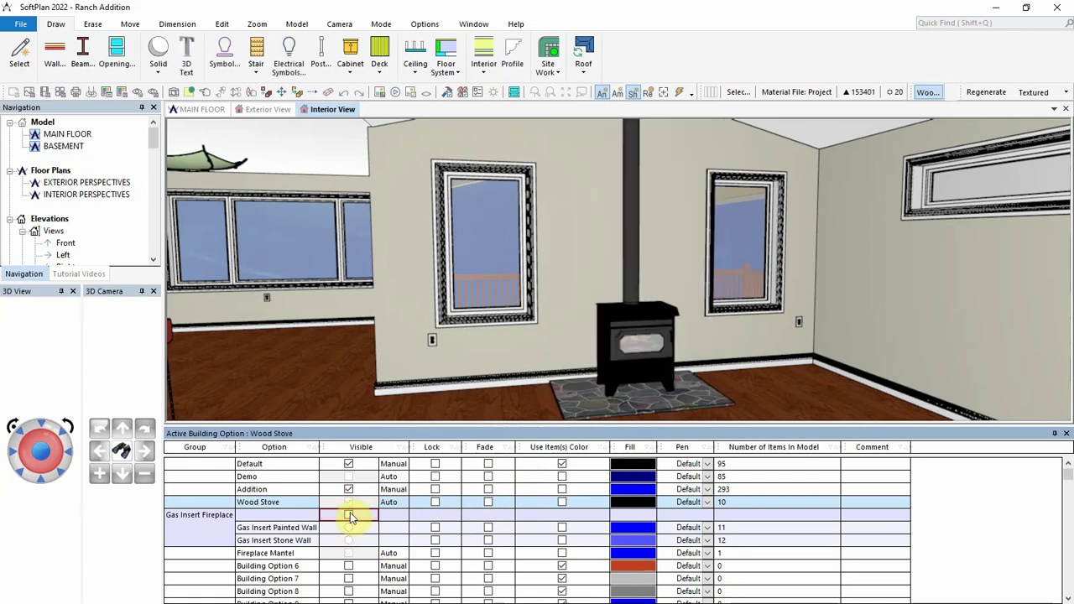
{"action": "left_click", "coordinate": [349, 515]}
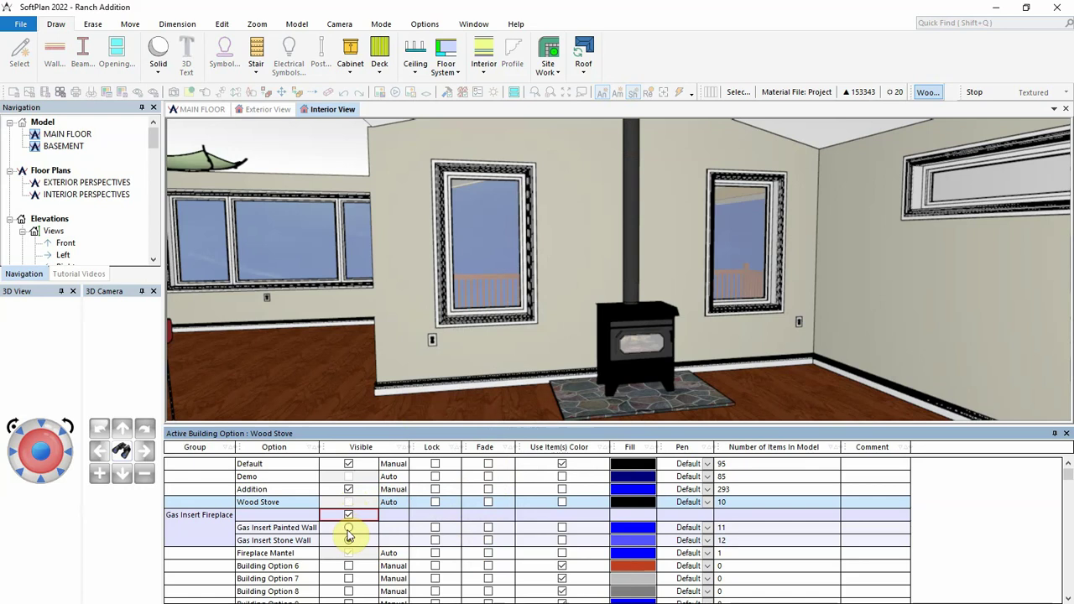
{"action": "left_click", "coordinate": [348, 529]}
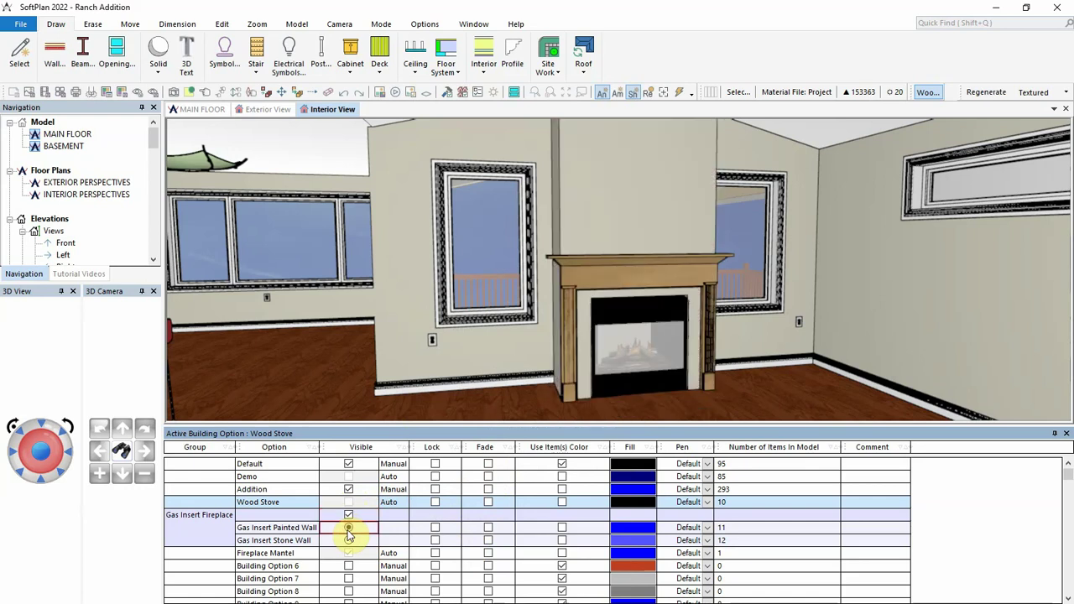